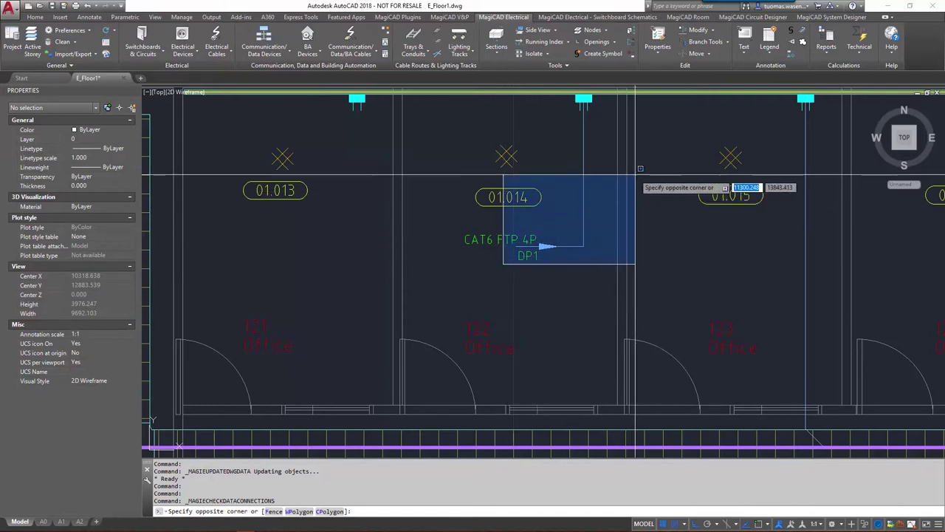
# Window-select the cabled socket area in office 122 to check its data connection
pyautogui.click(516, 249)
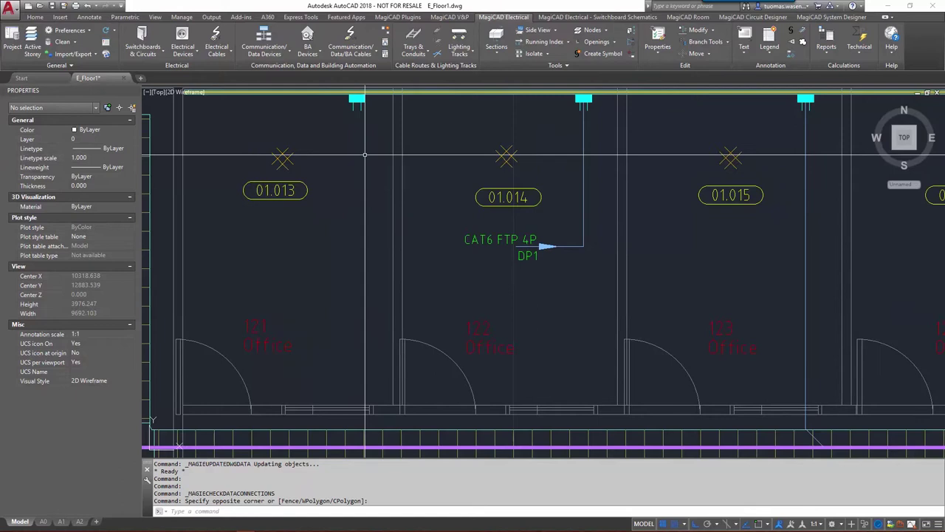
# Cable the office 121 data socket as circuit 1, cable number 1, linked to the cable packet
pyautogui.click(354, 38)
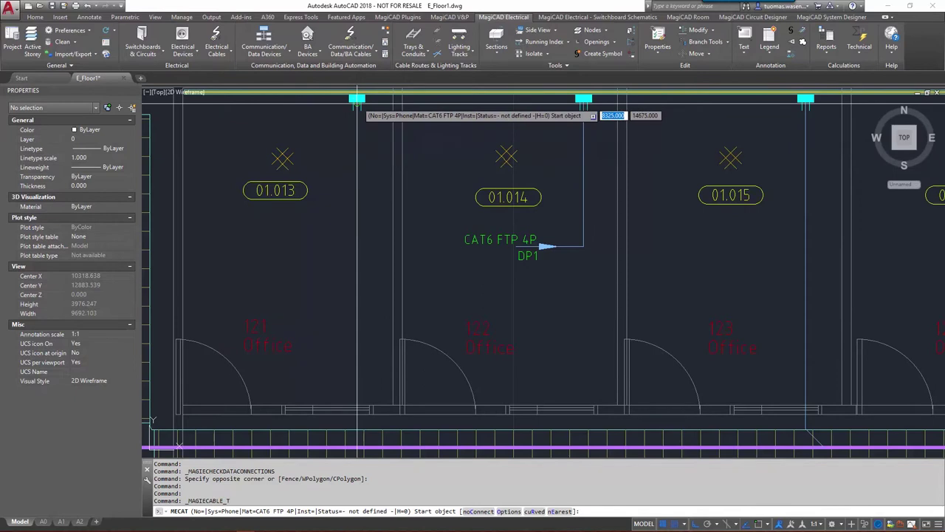
pyautogui.click(357, 102)
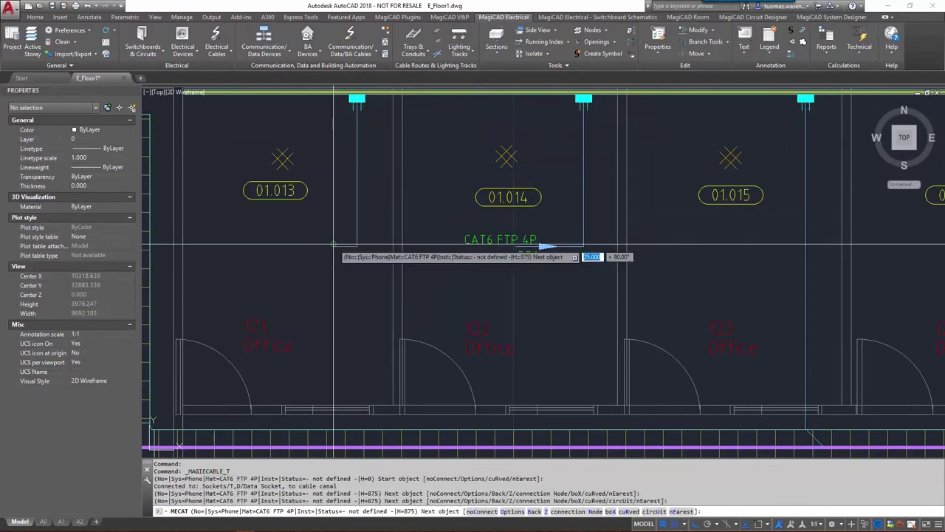
pyautogui.rightClick(335, 248)
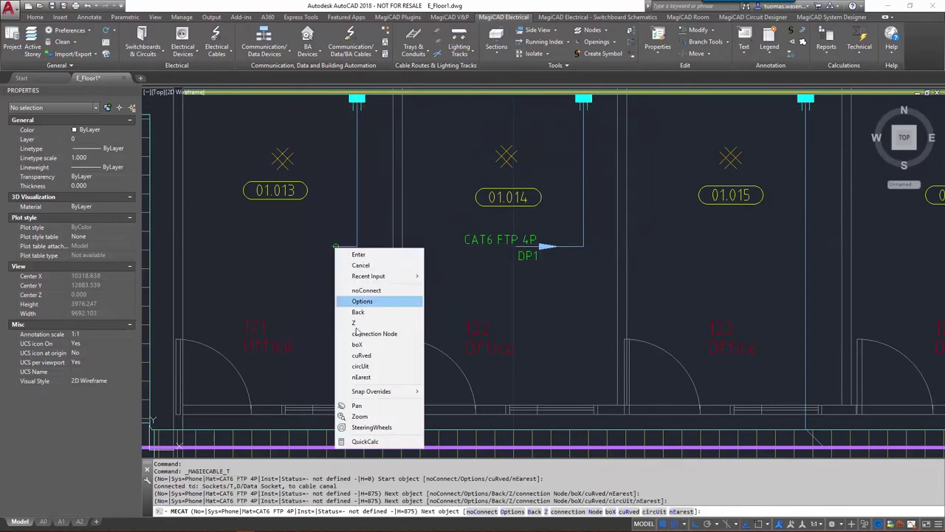
pyautogui.click(375, 367)
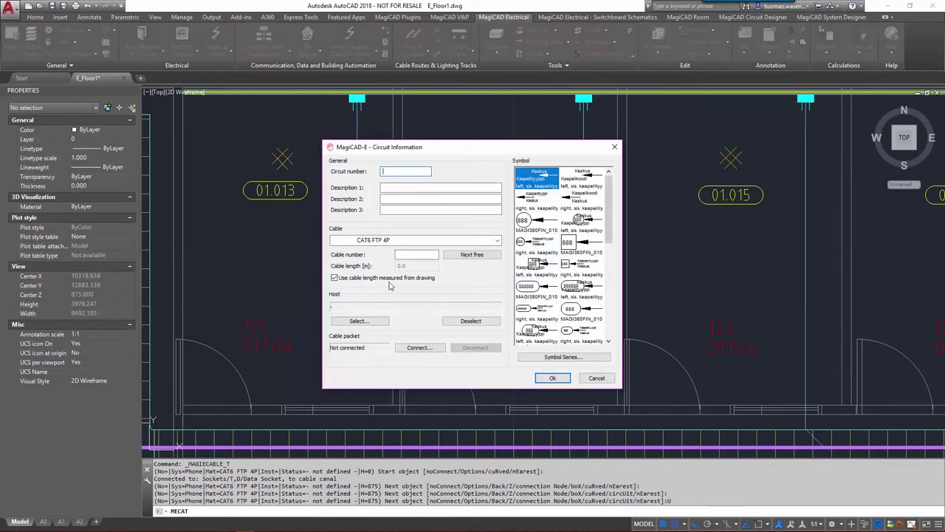
pyautogui.write('1')
pyautogui.click(471, 255)
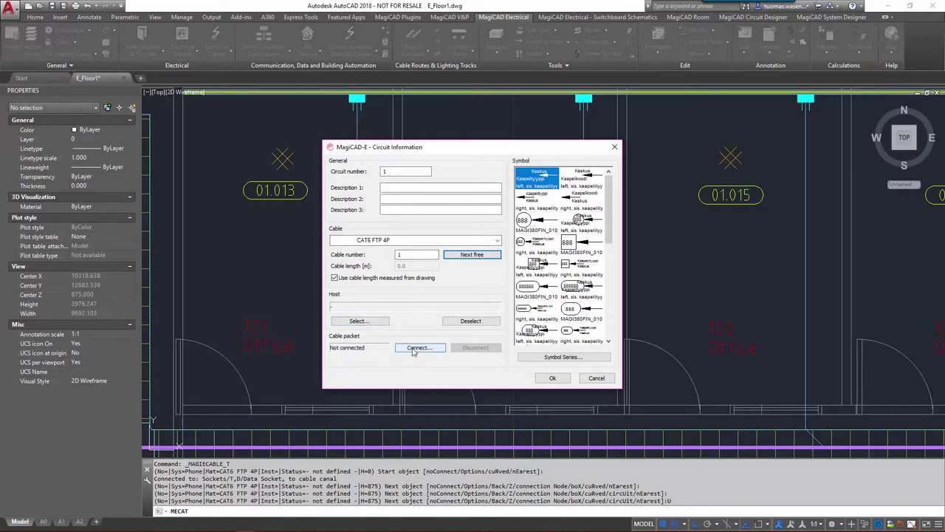
pyautogui.click(415, 349)
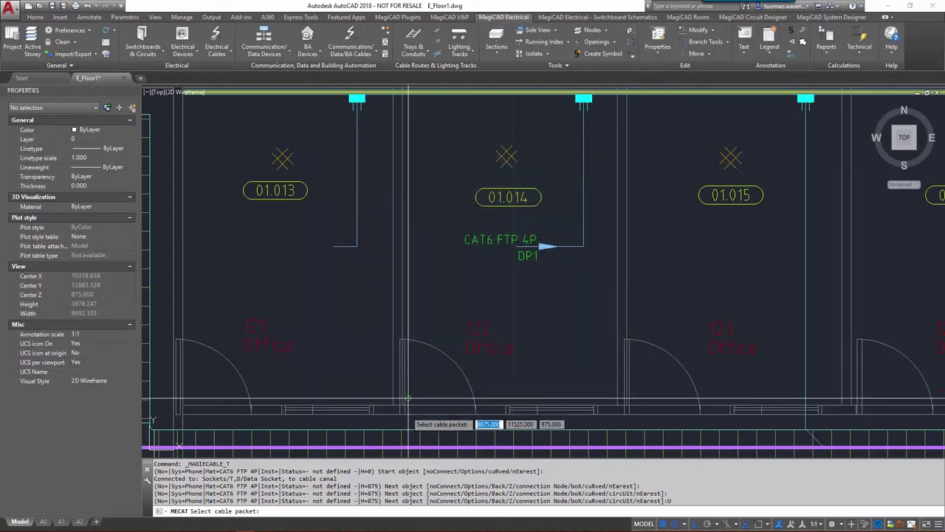
pyautogui.click(369, 448)
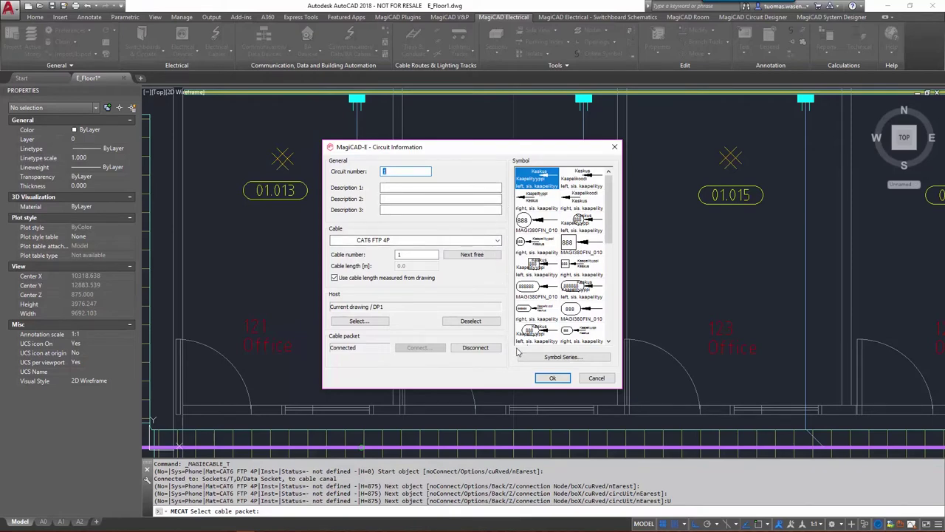
# Confirm the office 121 circuit, then review the office 122 cable's circuit details unchanged
pyautogui.click(550, 380)
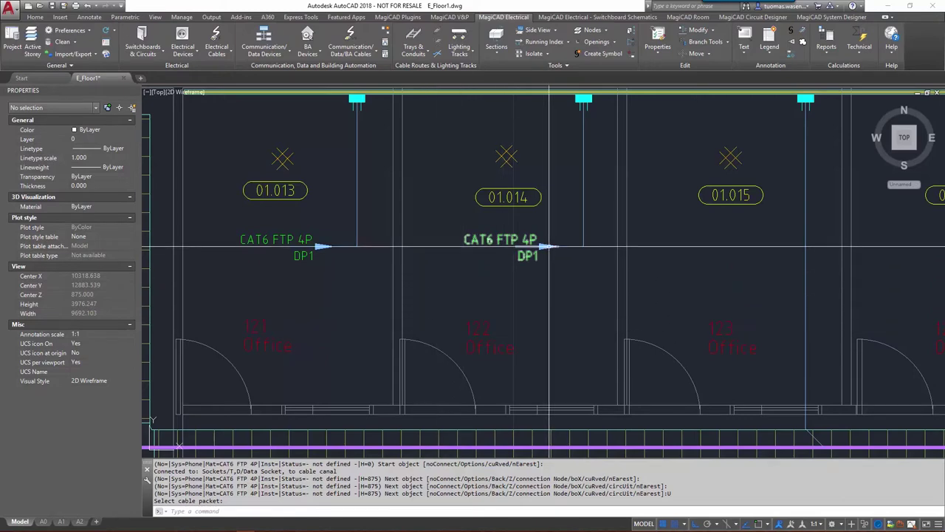
pyautogui.moveTo(549, 246)
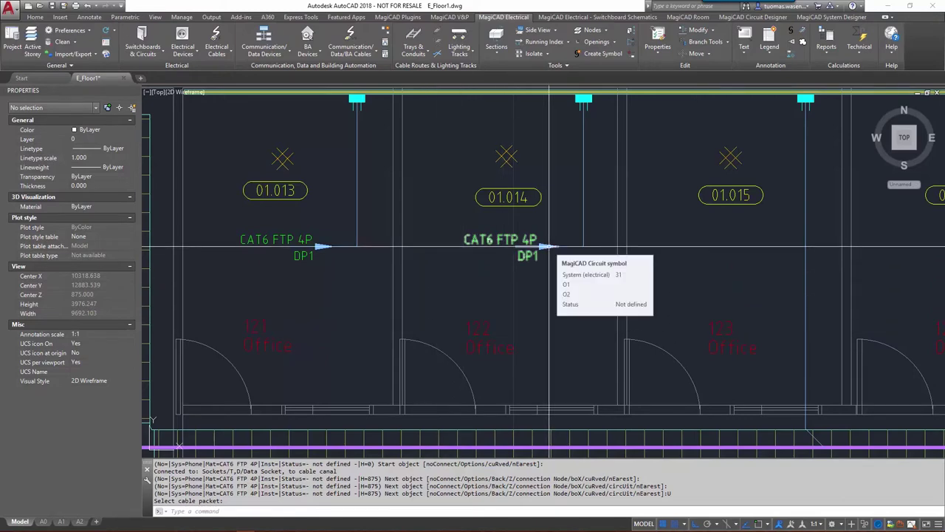
pyautogui.doubleClick(549, 246)
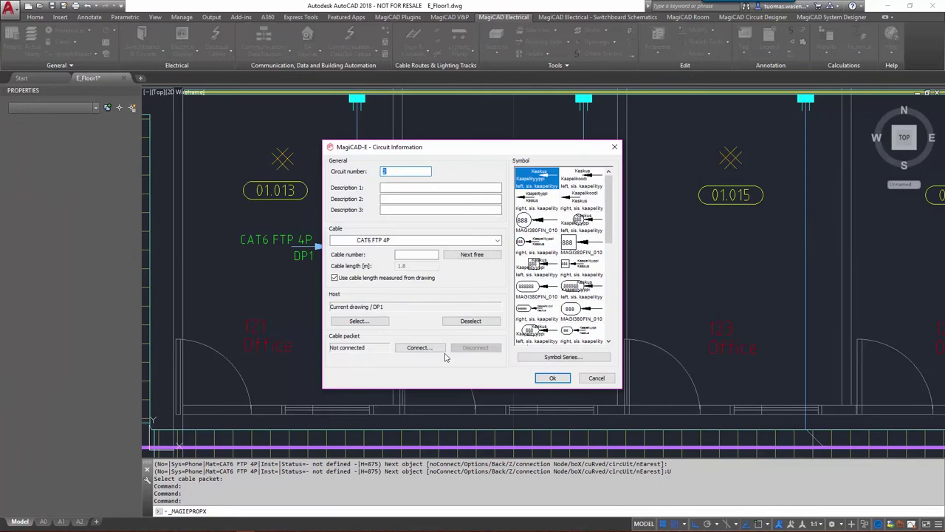
pyautogui.click(601, 378)
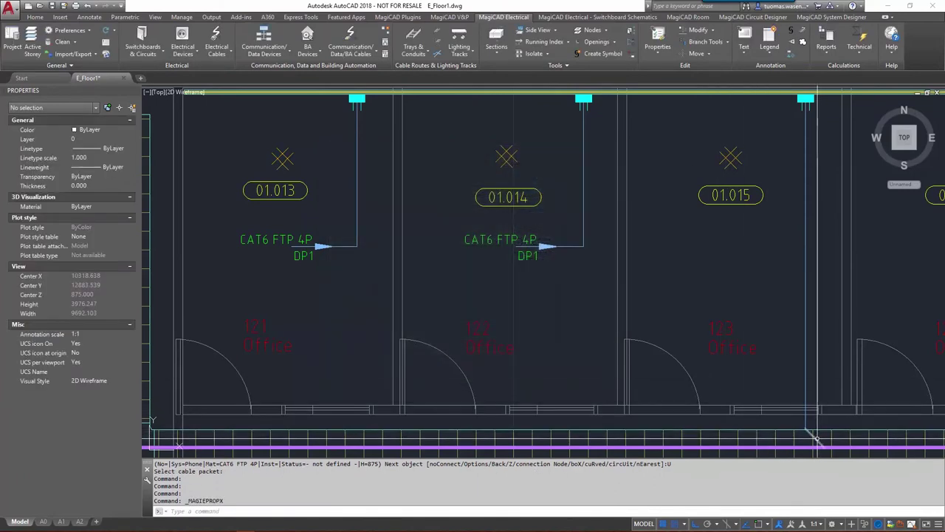
# Review the lower-right cable symbol's circuit details and close them without changes
pyautogui.moveTo(817, 439)
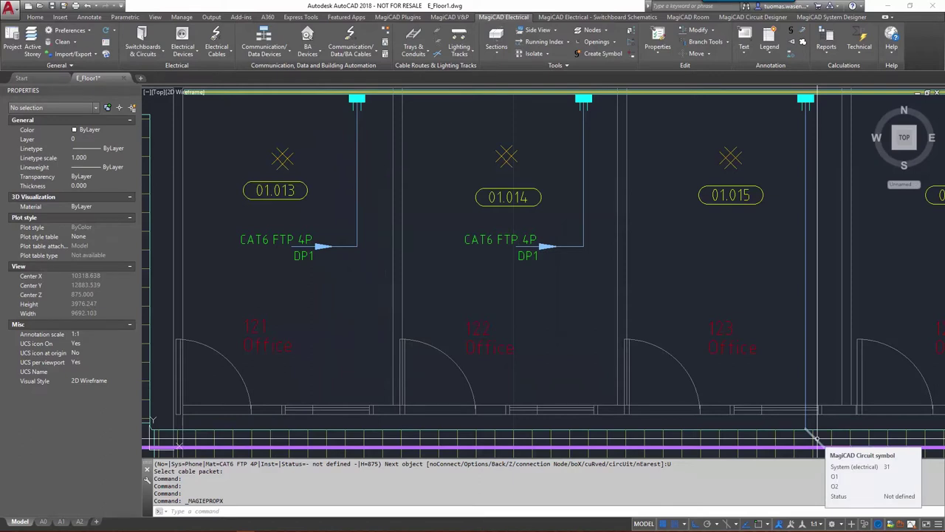
pyautogui.doubleClick(816, 438)
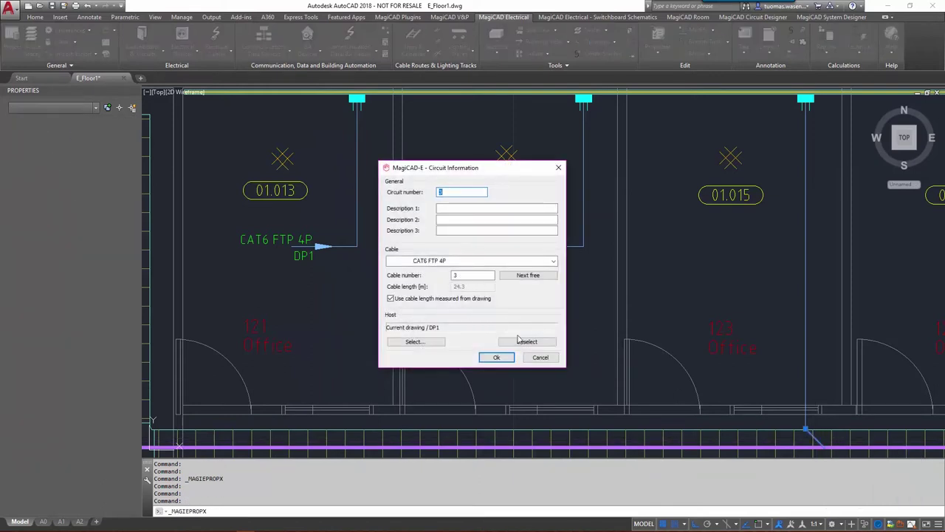
pyautogui.click(541, 358)
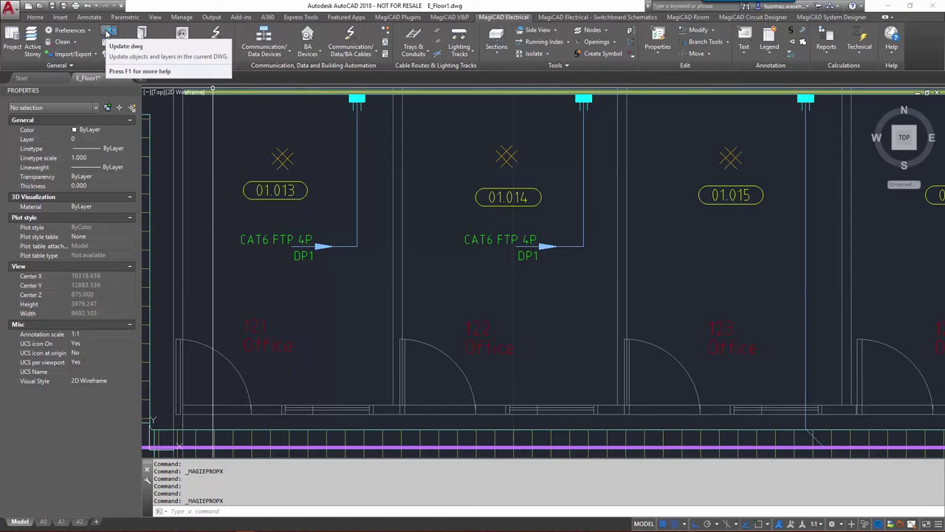
# Update the drawing data, then confirm the office 121 socket's Object ID DP1.B.15-16
pyautogui.click(108, 33)
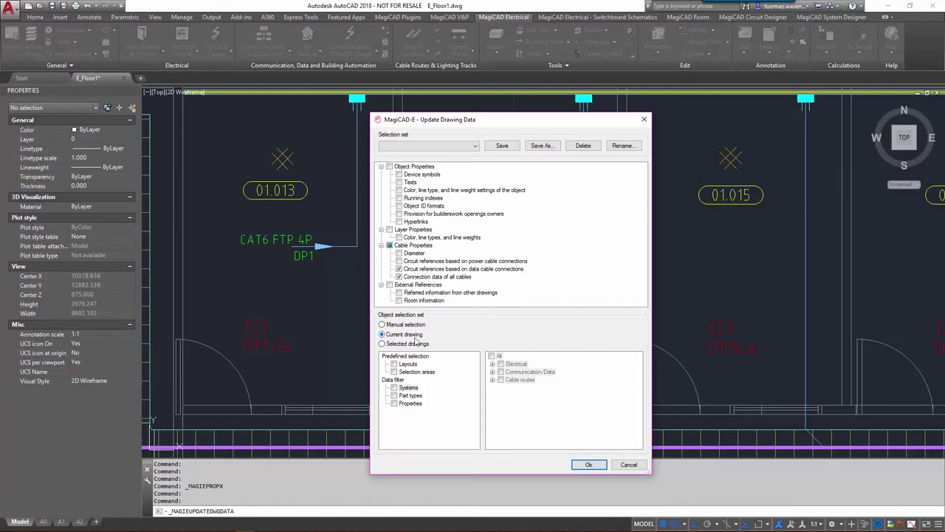
pyautogui.click(588, 464)
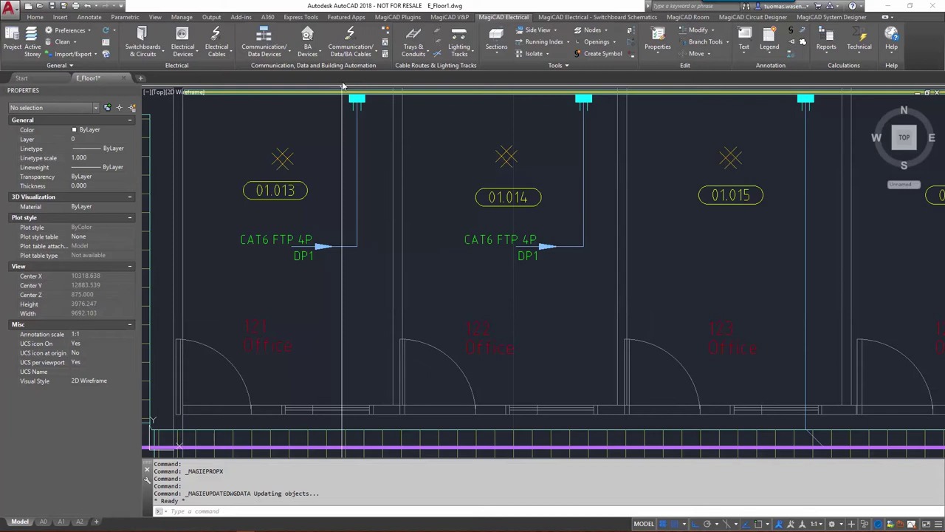
pyautogui.doubleClick(357, 102)
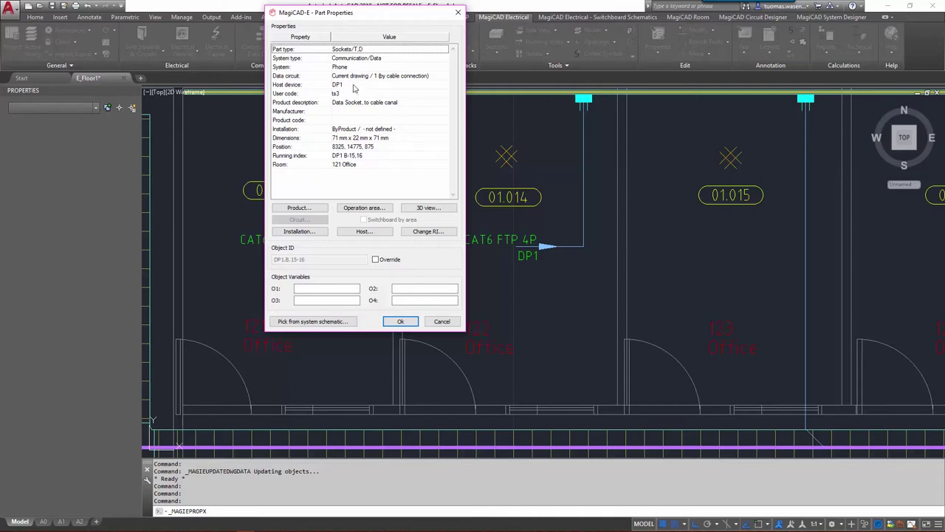
pyautogui.click(400, 321)
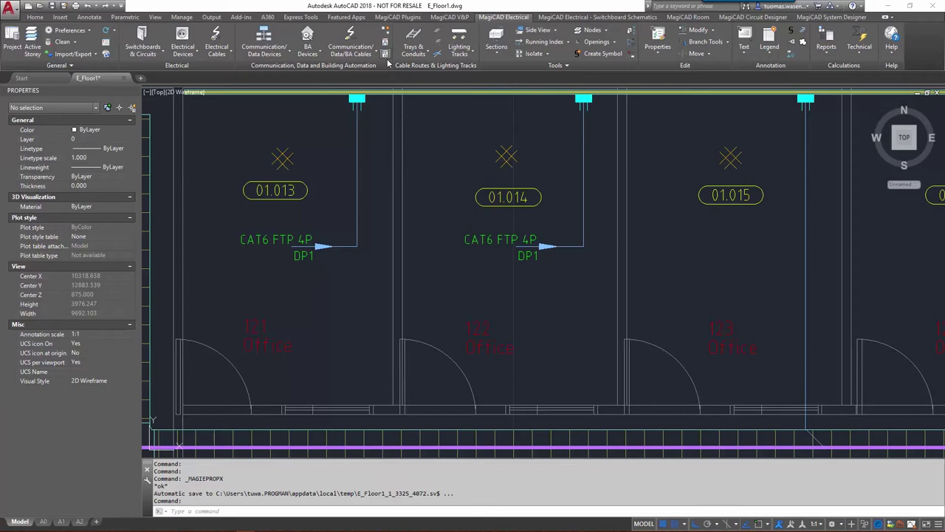
# Generate DP1's connection report for all model drawings and zoom to the uncabled ts3 socket
pyautogui.click(385, 55)
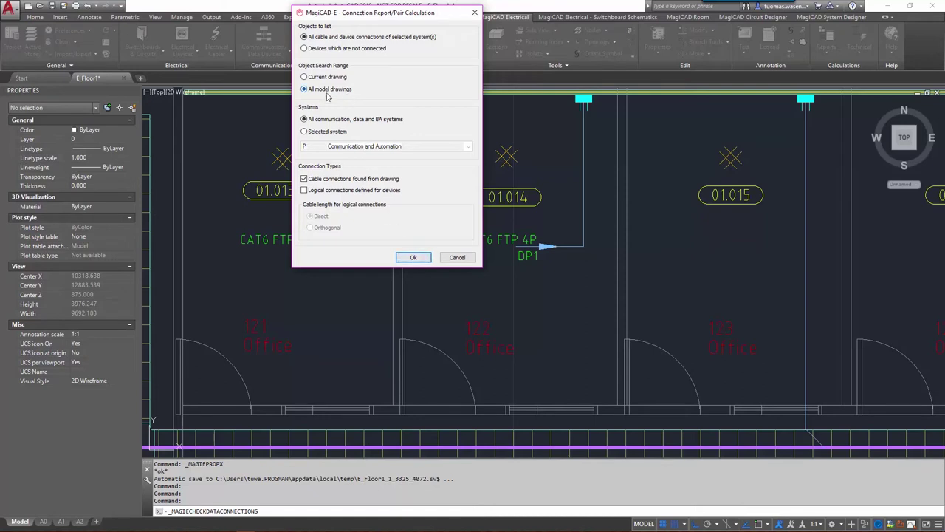
pyautogui.click(417, 257)
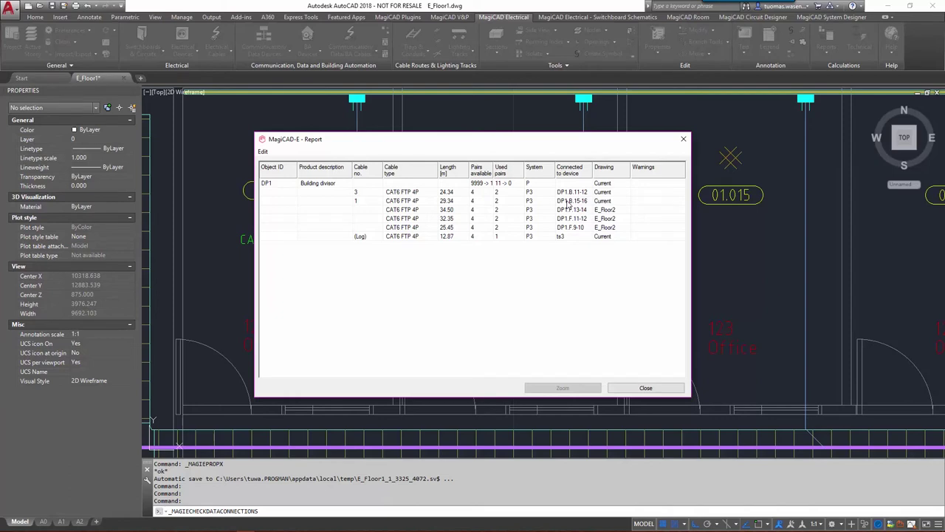
pyautogui.click(565, 237)
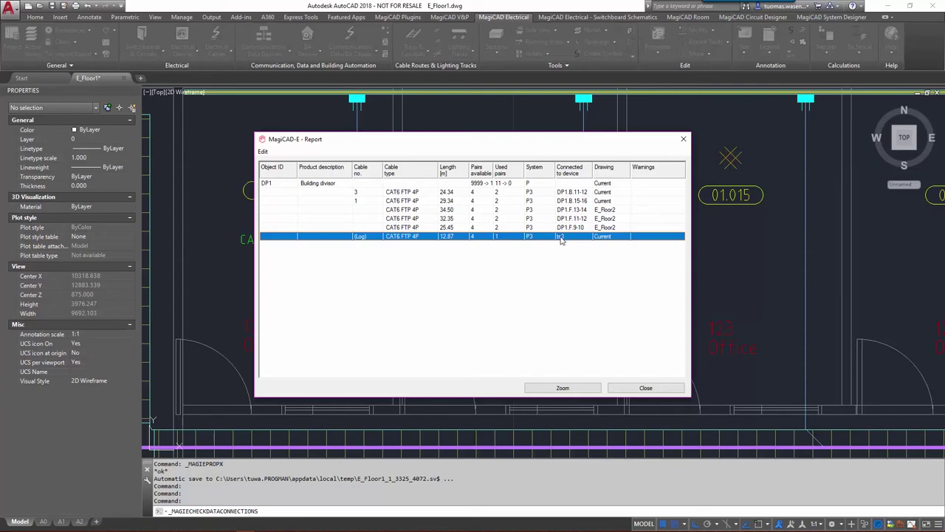
pyautogui.click(567, 389)
# Close the report and let the 122 Office socket's ID follow the running index, DP1.B.13-14
pyautogui.click(648, 388)
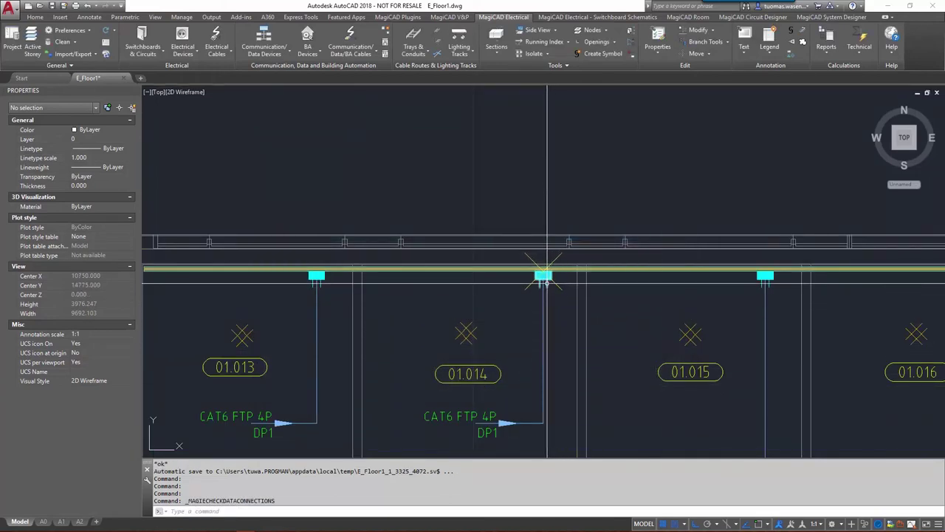
pyautogui.doubleClick(544, 277)
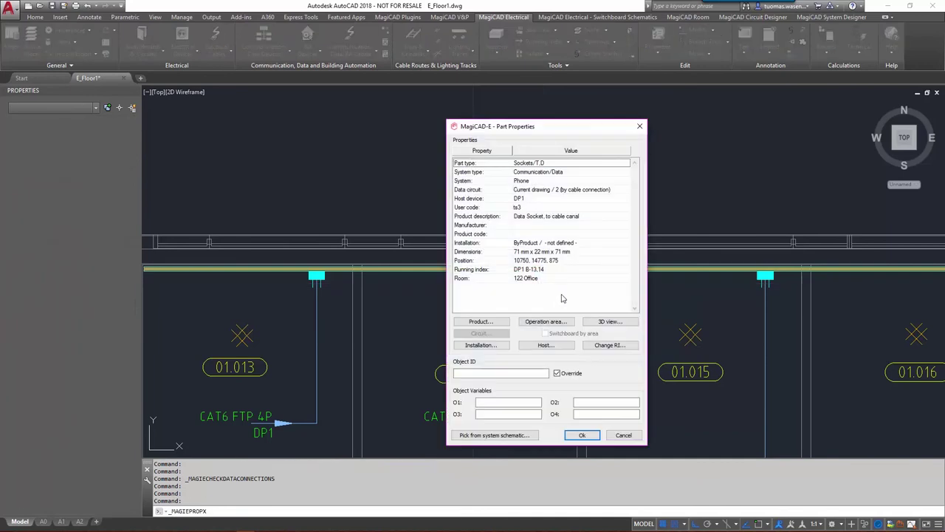
pyautogui.click(558, 373)
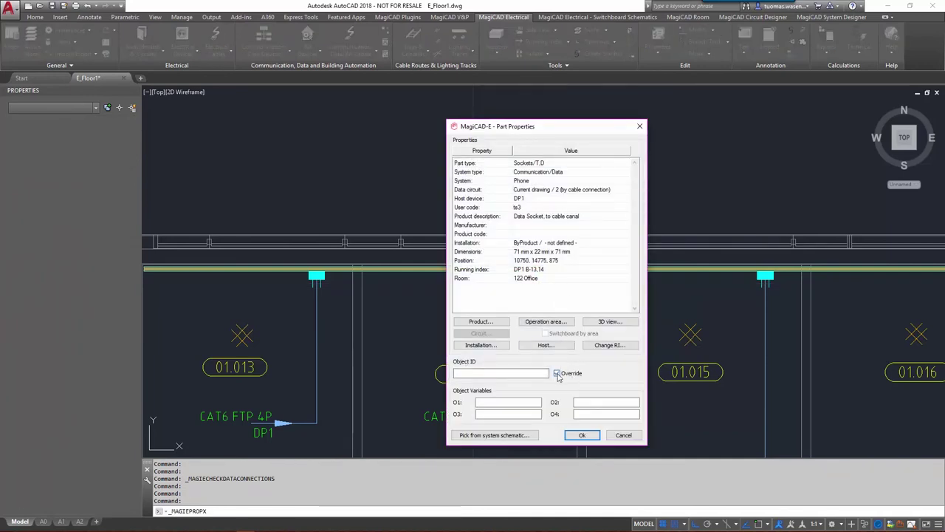
pyautogui.click(583, 436)
# Connect room 01.014's circuit to the cable packet with next free cable number 2
pyautogui.moveTo(583, 436)
pyautogui.mouseDown(button='middle')
pyautogui.moveTo(561, 313)
pyautogui.moveTo(555, 148)
pyautogui.moveTo(549, 240)
pyautogui.mouseUp(button='middle')
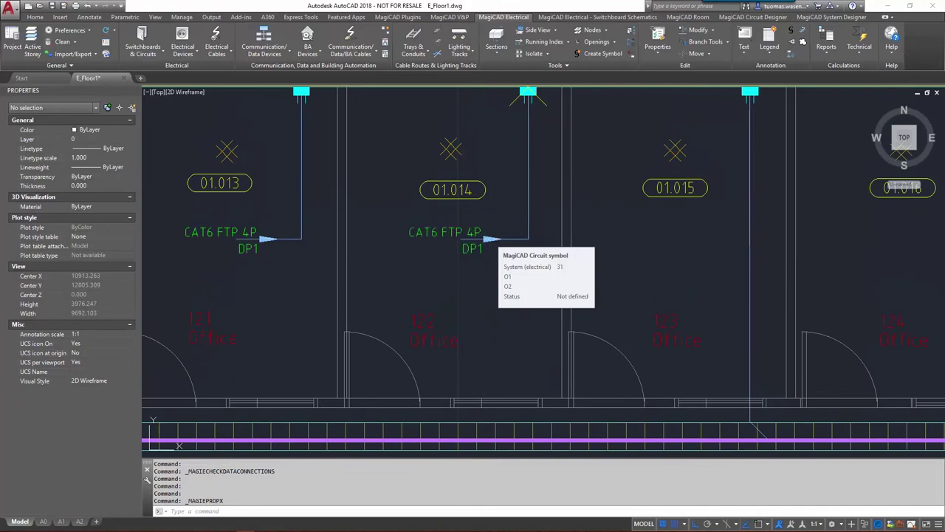
pyautogui.doubleClick(490, 238)
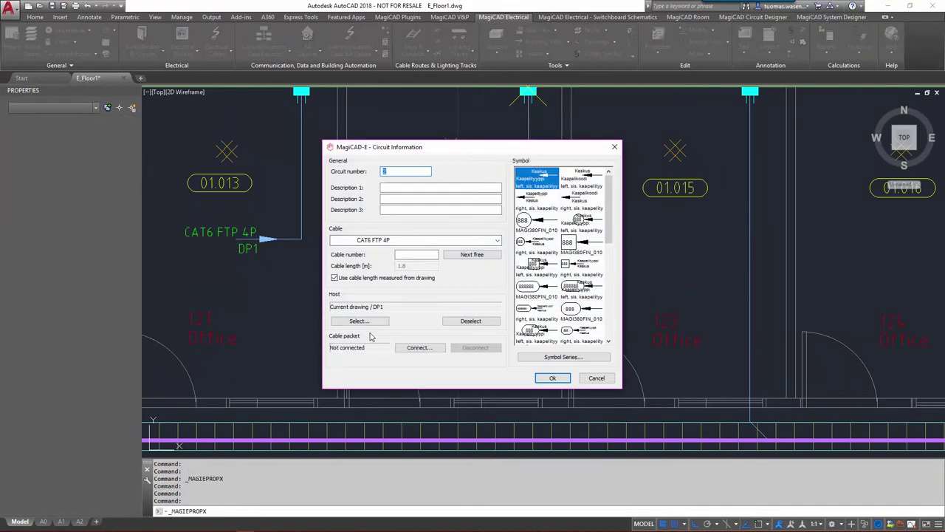
pyautogui.click(419, 348)
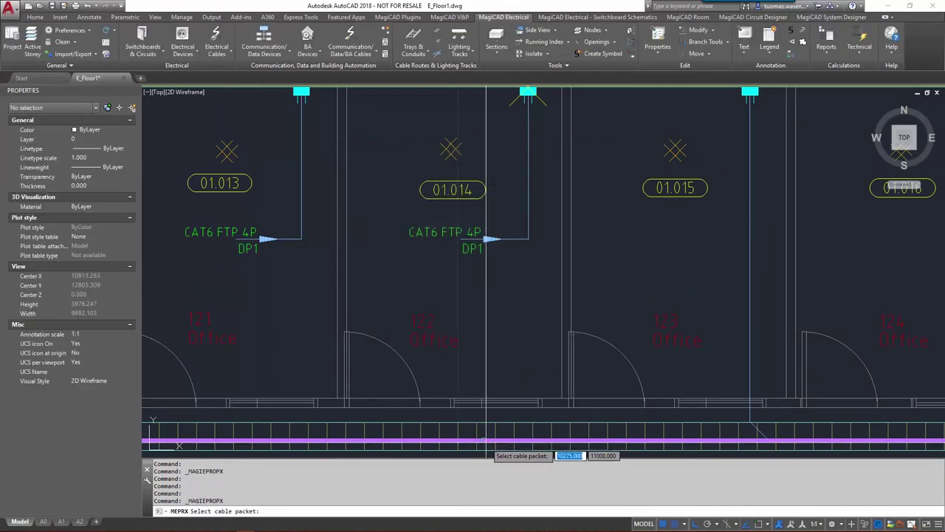
pyautogui.click(504, 443)
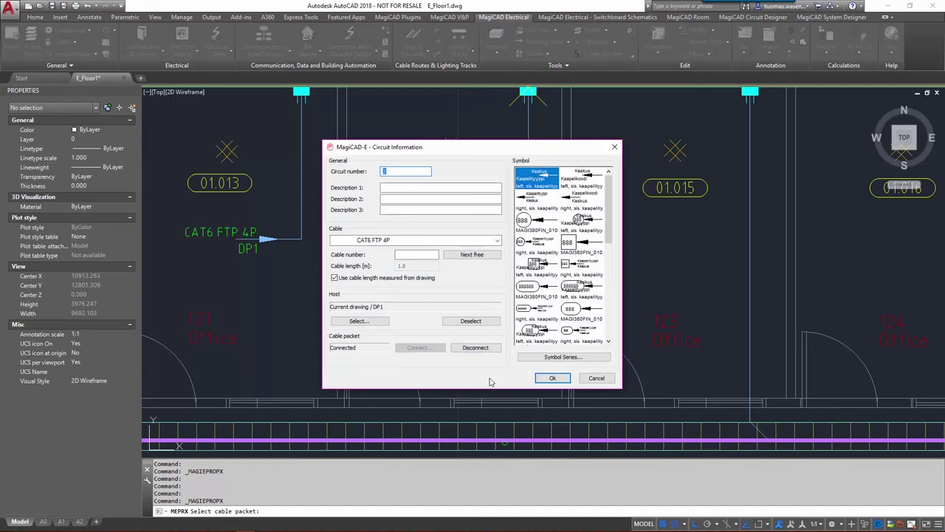
pyautogui.click(472, 254)
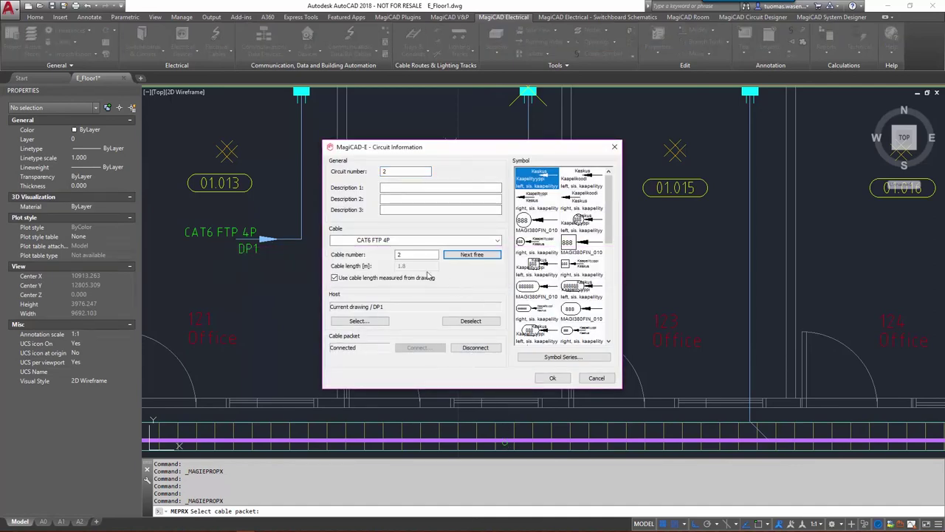
pyautogui.click(552, 378)
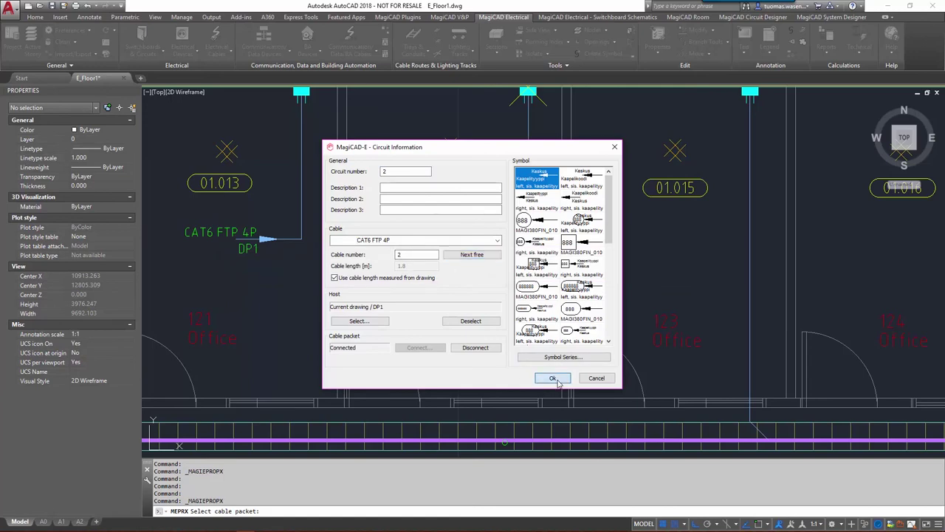
pyautogui.click(104, 33)
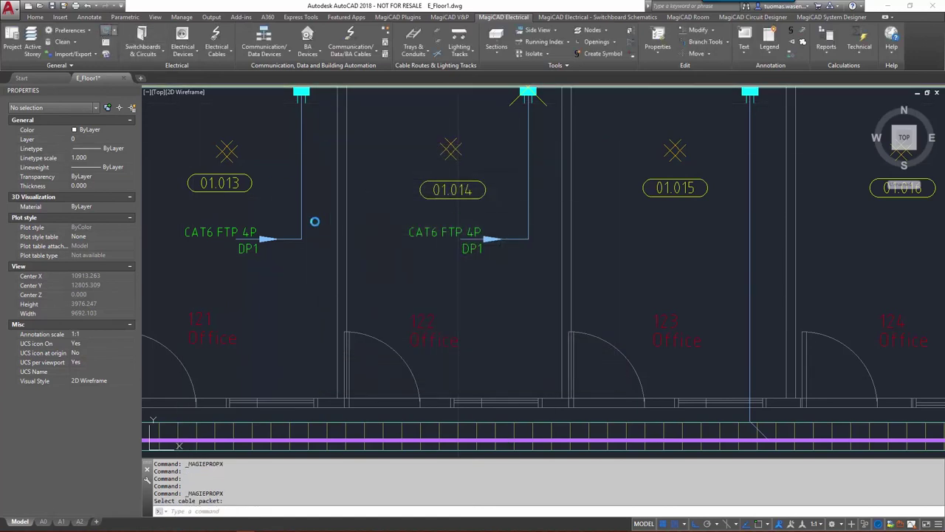
# Update the drawing data and regenerate DP1's connection report, now listing cable 2 to DP1.B.13-14
pyautogui.click(598, 464)
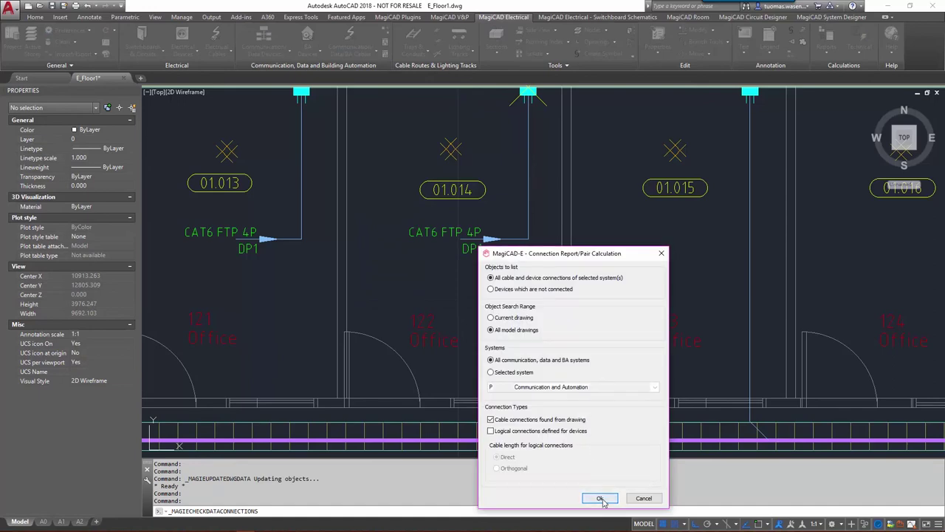
pyautogui.click(601, 497)
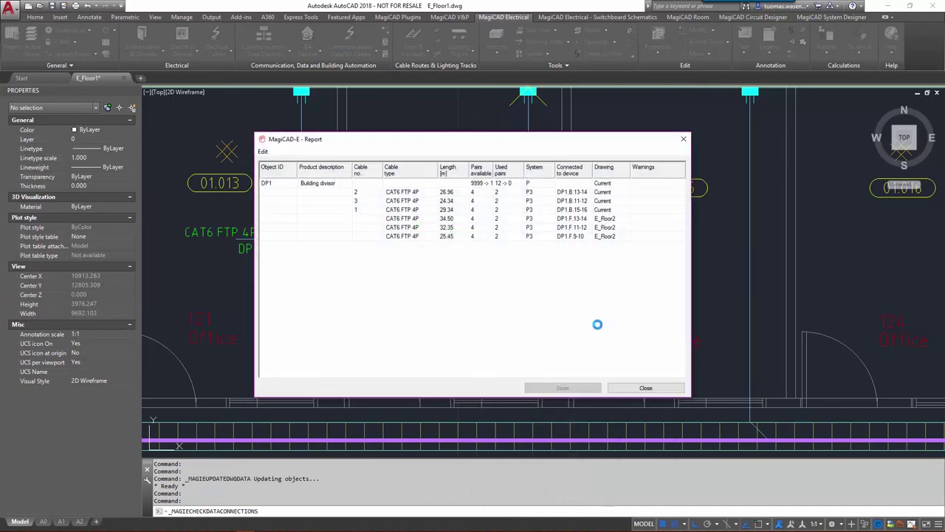